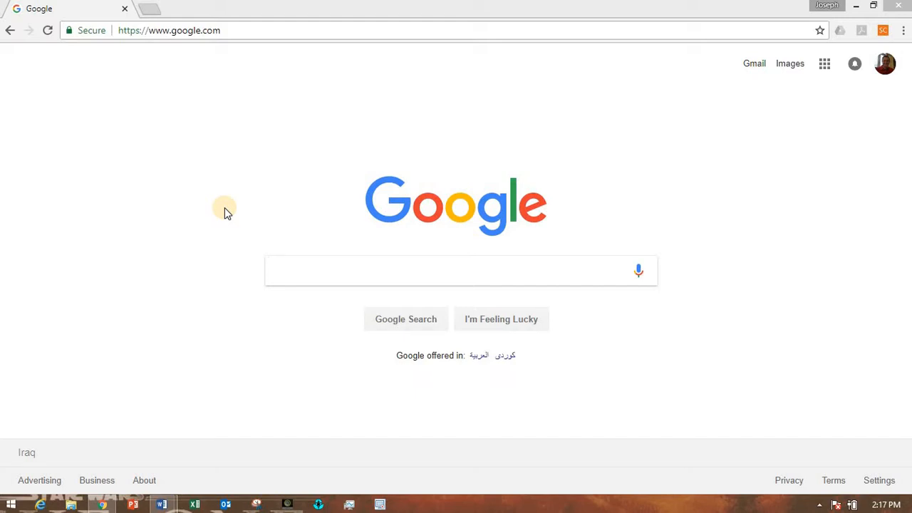
Search Google for "cura lulzbot" and open the Cura LulzBot Edition page on lulzbot.com
{"action": "left_click", "coordinate": [317, 269]}
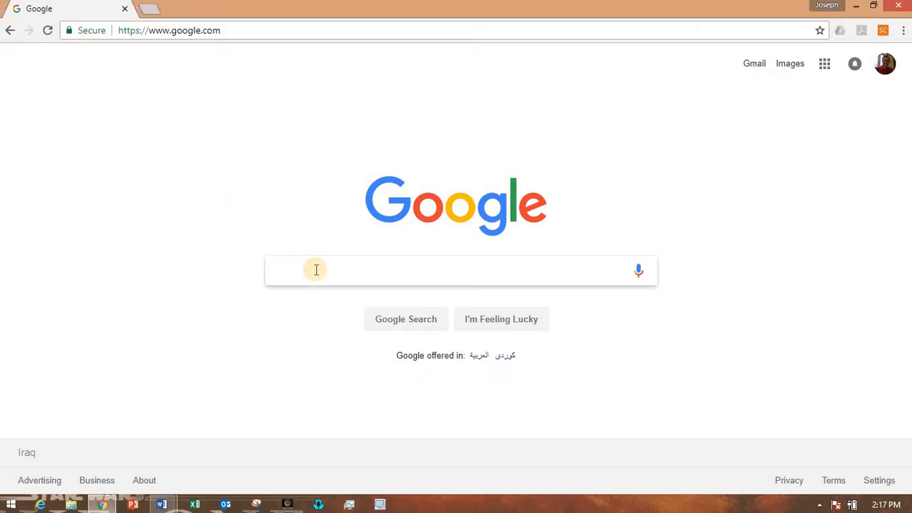
{"action": "type", "text": "cura lul"}
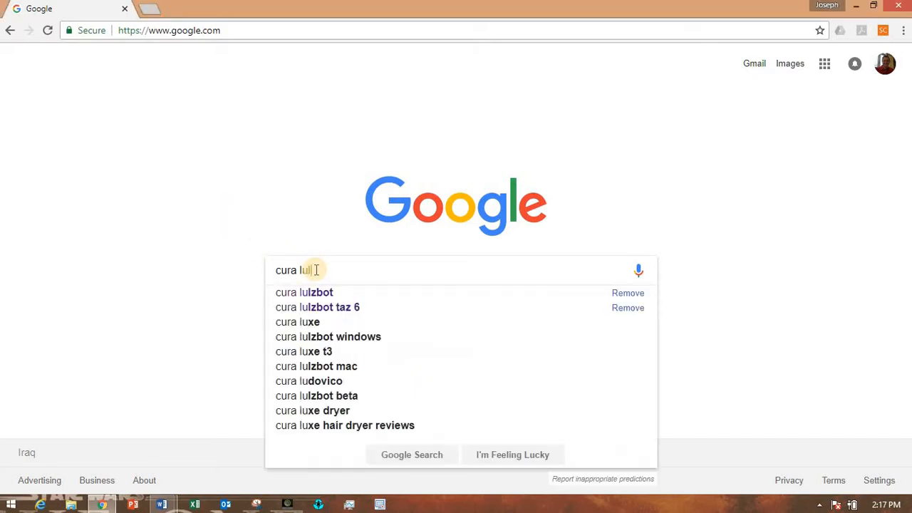
{"action": "key", "text": "Down"}
{"action": "key", "text": "Return"}
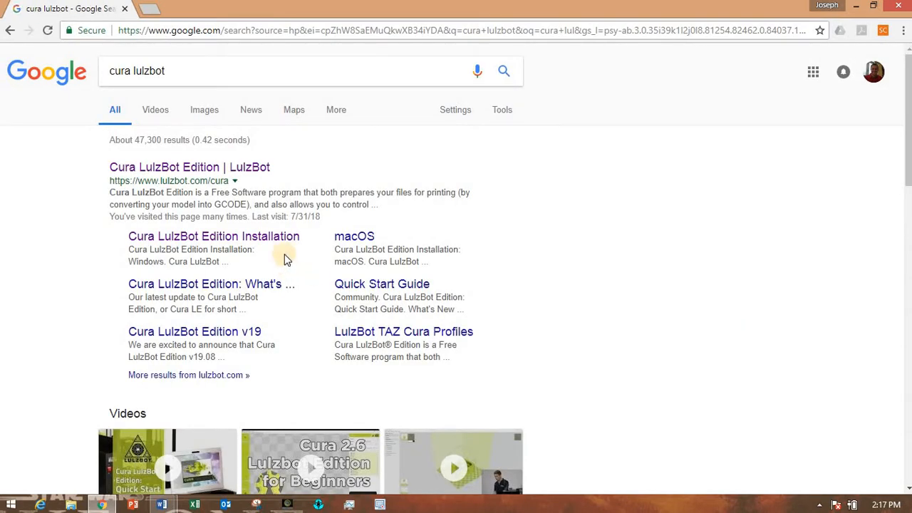
{"action": "left_click", "coordinate": [237, 168]}
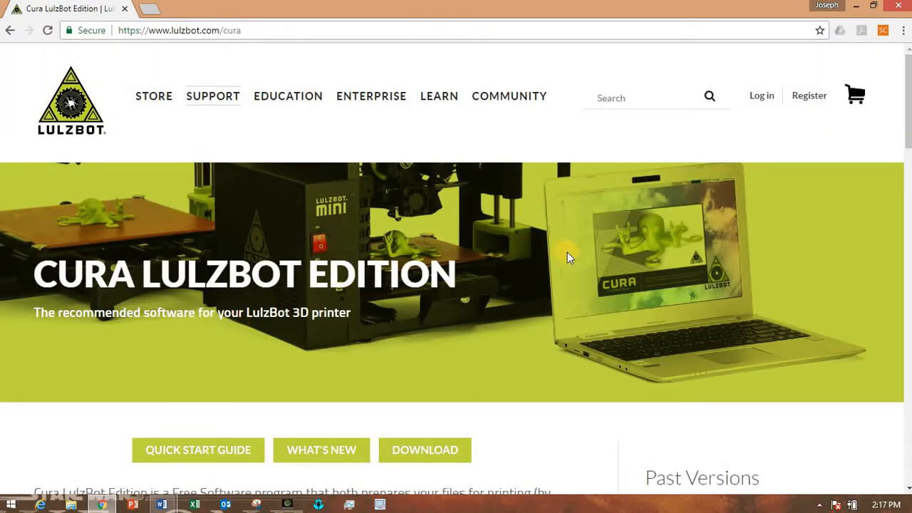
Open the Windows installation page from the download options for Cura LulzBot Edition
{"action": "scroll", "coordinate": [710, 285], "scroll_direction": "down", "scroll_amount": 4}
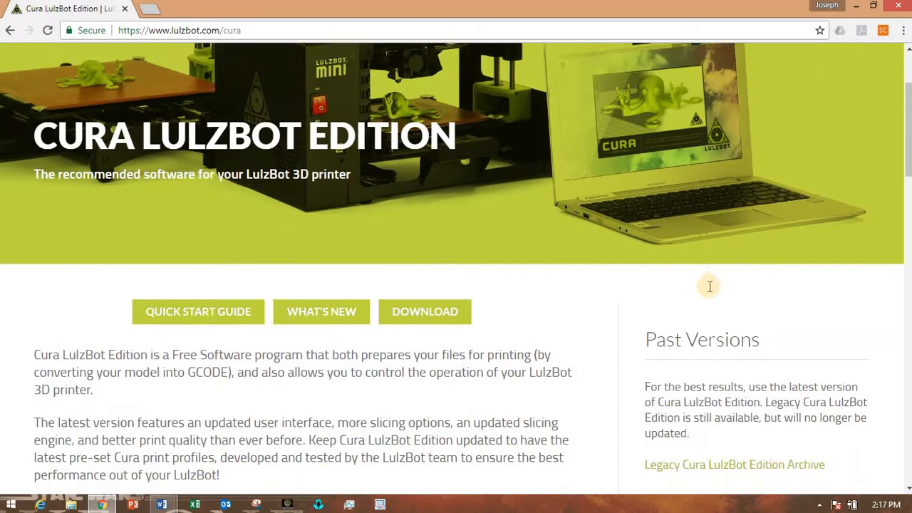
{"action": "scroll", "coordinate": [710, 288], "scroll_direction": "down", "scroll_amount": 3}
{"action": "scroll", "coordinate": [710, 291], "scroll_direction": "down", "scroll_amount": 5}
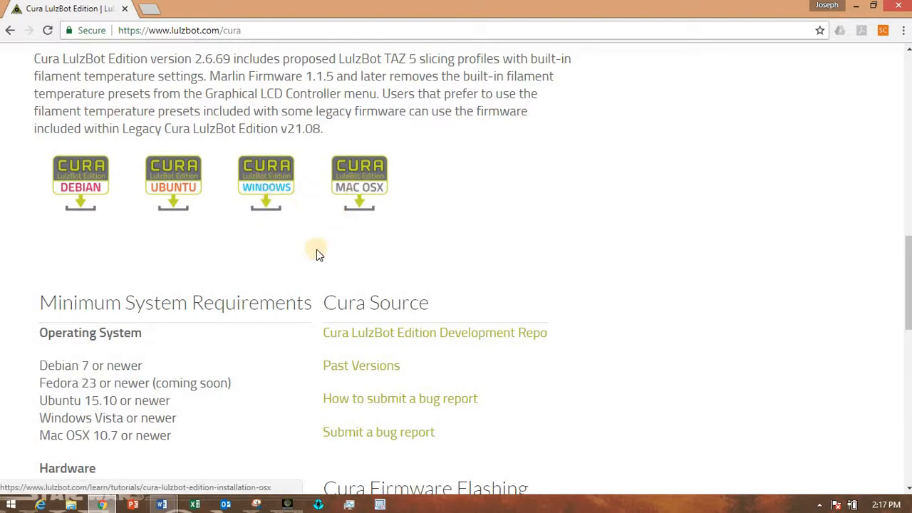
{"action": "left_click", "coordinate": [268, 184]}
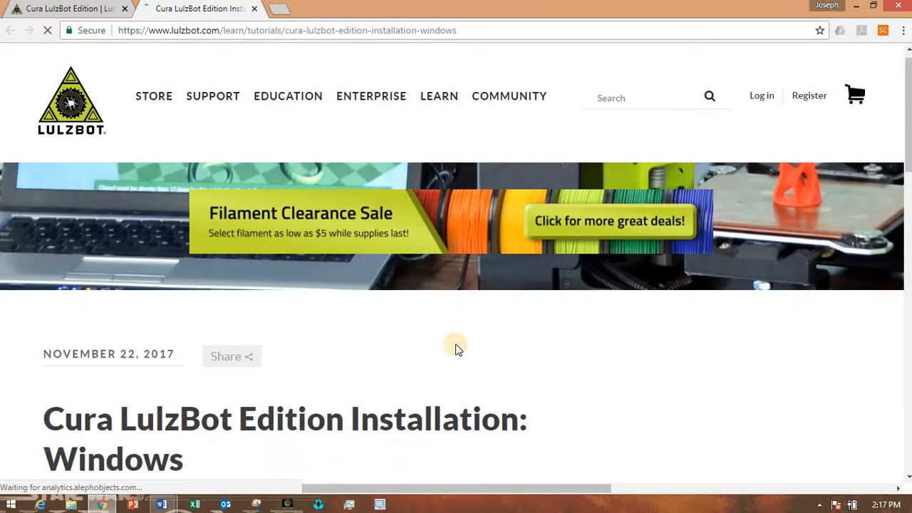
Expand the Download Installer section and download the Cura LulzBot Edition installer for Windows
{"action": "scroll", "coordinate": [457, 348], "scroll_direction": "down", "scroll_amount": 5}
{"action": "scroll", "coordinate": [457, 348], "scroll_direction": "down", "scroll_amount": 4}
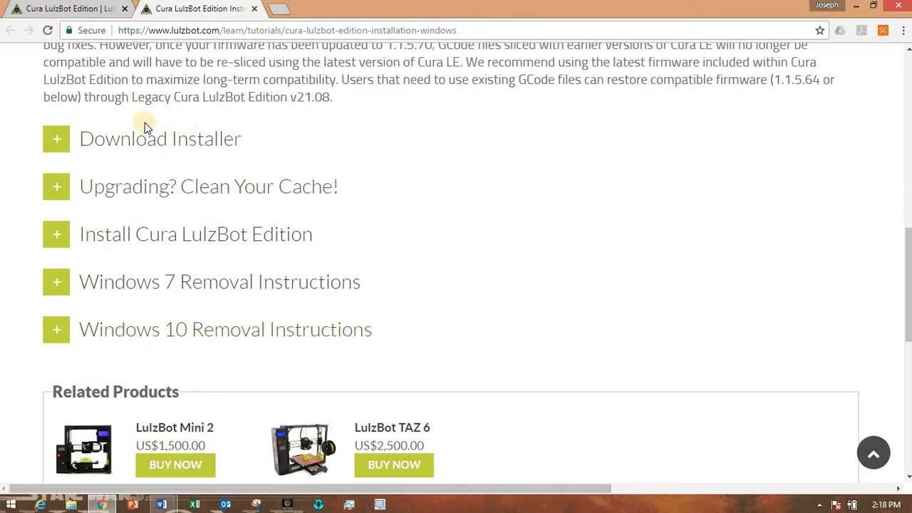
{"action": "left_click", "coordinate": [60, 144]}
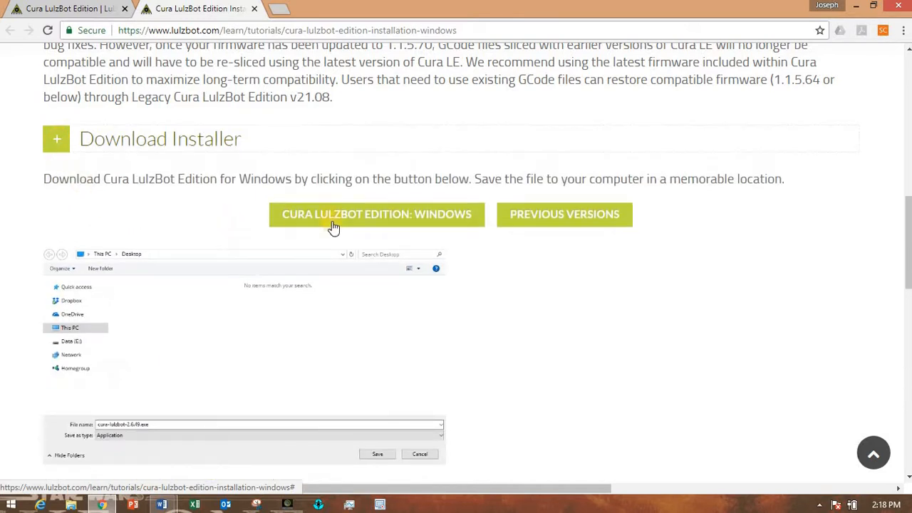
{"action": "left_click", "coordinate": [369, 218]}
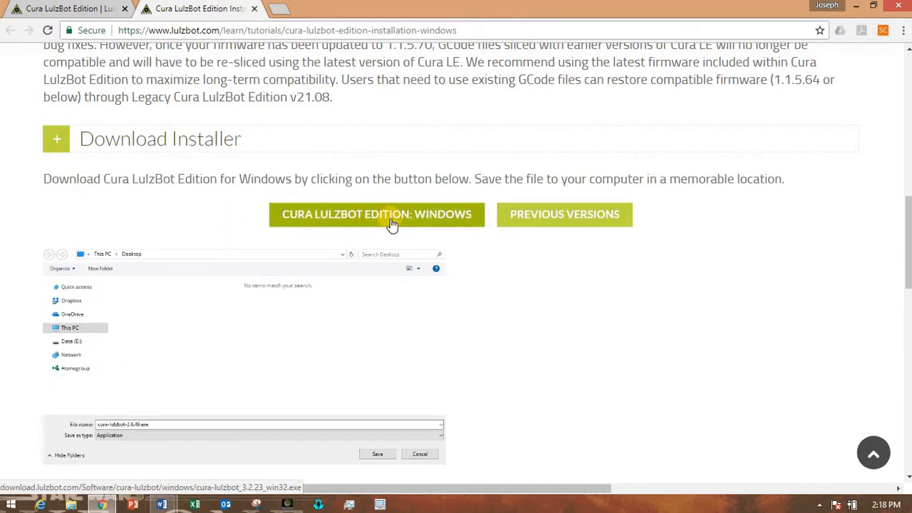
{"action": "left_click", "coordinate": [392, 223]}
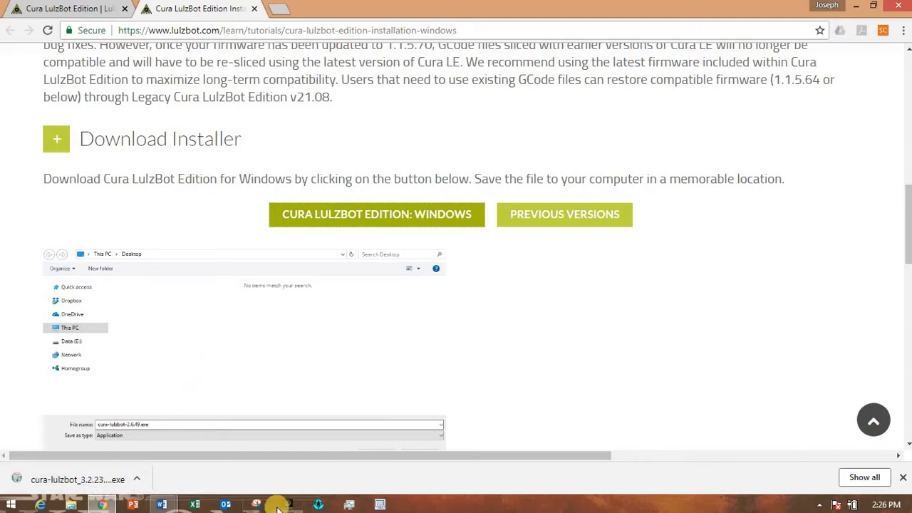
Run the downloaded installer, accept the license, and install cura-lulzbot 3.2 with the default folder, shortcuts and components
{"action": "left_click", "coordinate": [84, 481]}
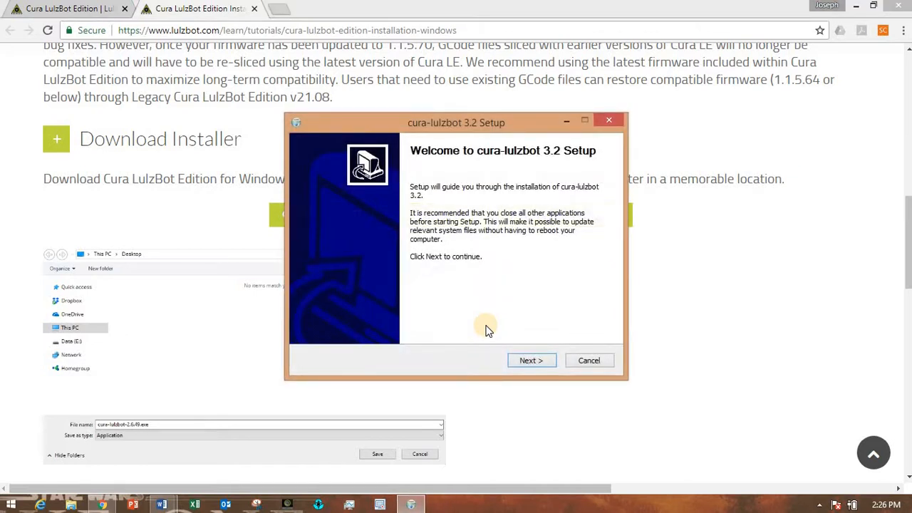
{"action": "left_click", "coordinate": [533, 360]}
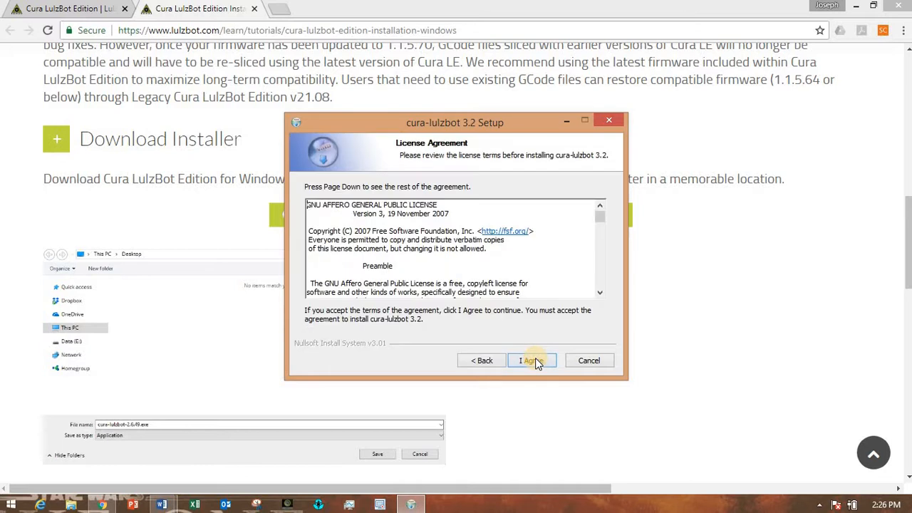
{"action": "left_click", "coordinate": [535, 359]}
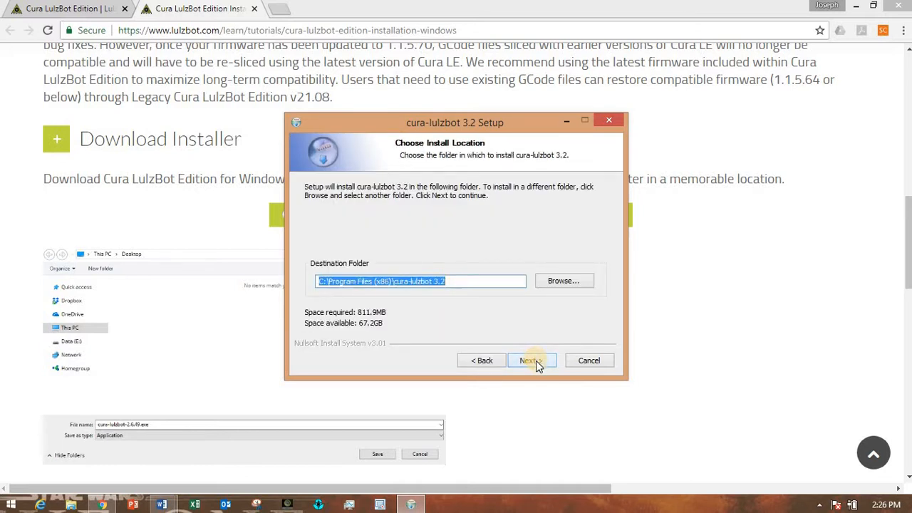
{"action": "left_click", "coordinate": [536, 361]}
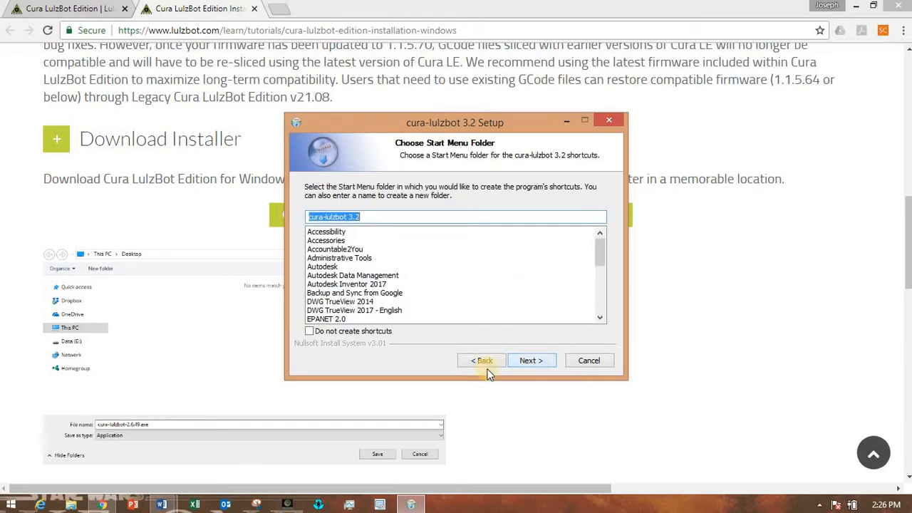
{"action": "left_click", "coordinate": [544, 363]}
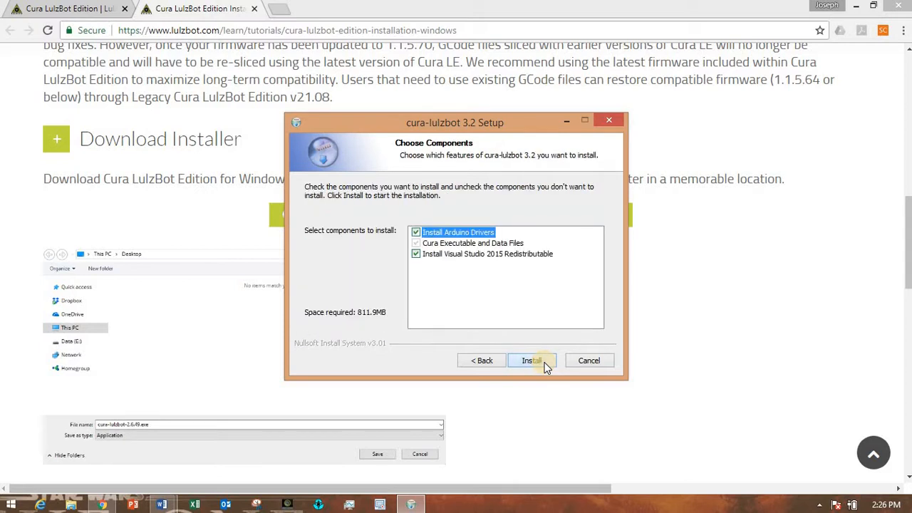
{"action": "left_click", "coordinate": [531, 361]}
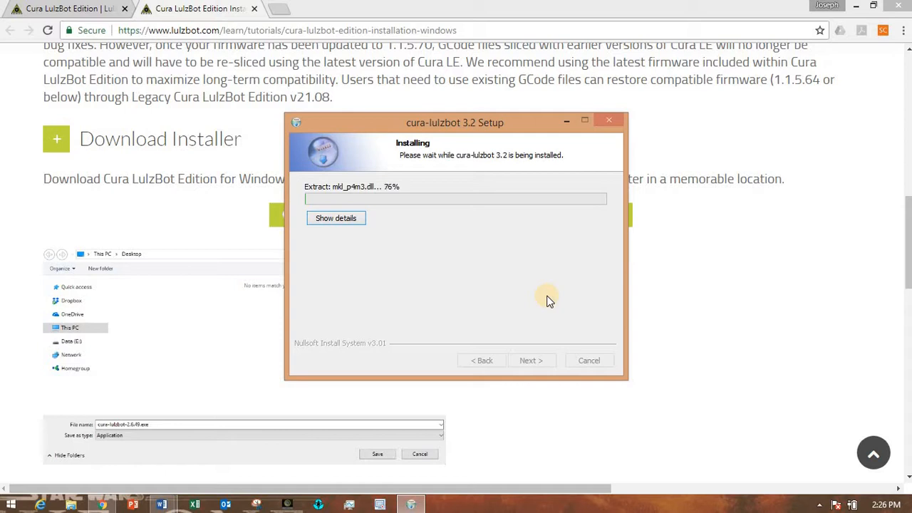
Finish the setup with cura-lulzbot 3.2 set to run, minimize the browser, and accept Cura's user agreement
{"action": "left_click", "coordinate": [728, 293]}
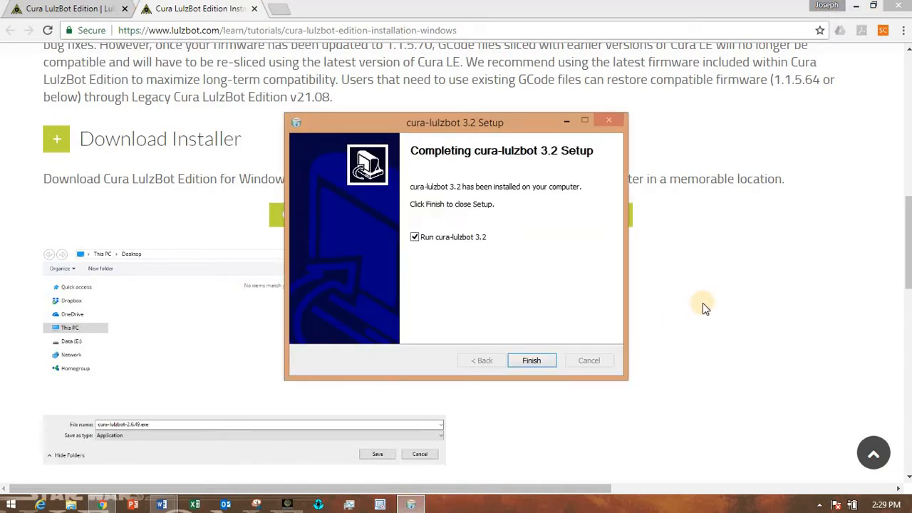
{"action": "left_click", "coordinate": [536, 360]}
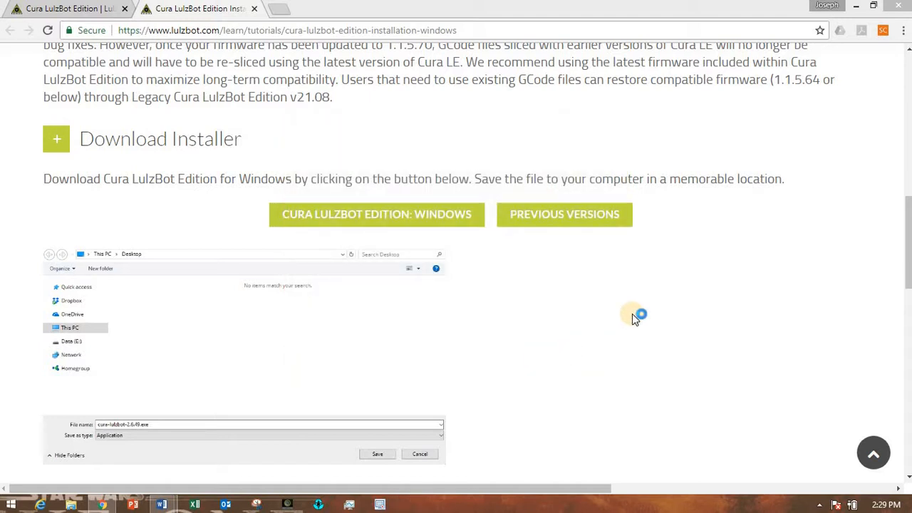
{"action": "left_click", "coordinate": [857, 7]}
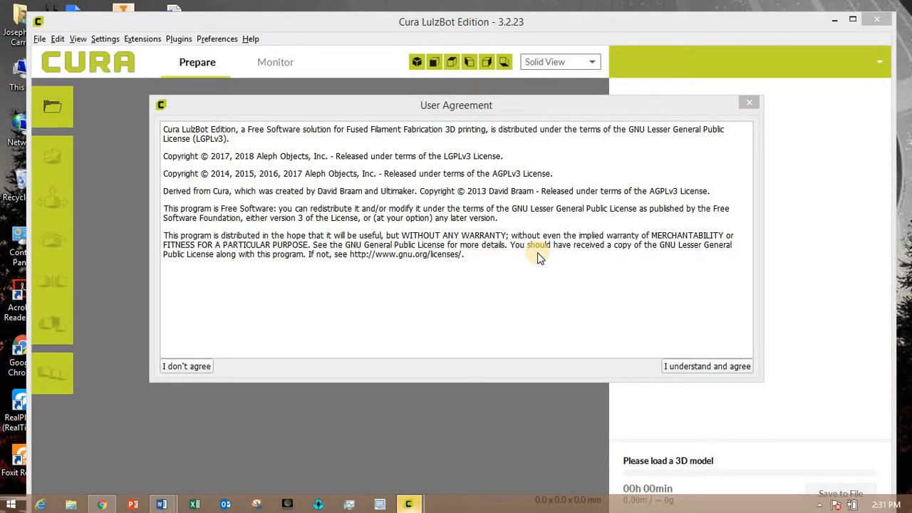
{"action": "left_click", "coordinate": [677, 367]}
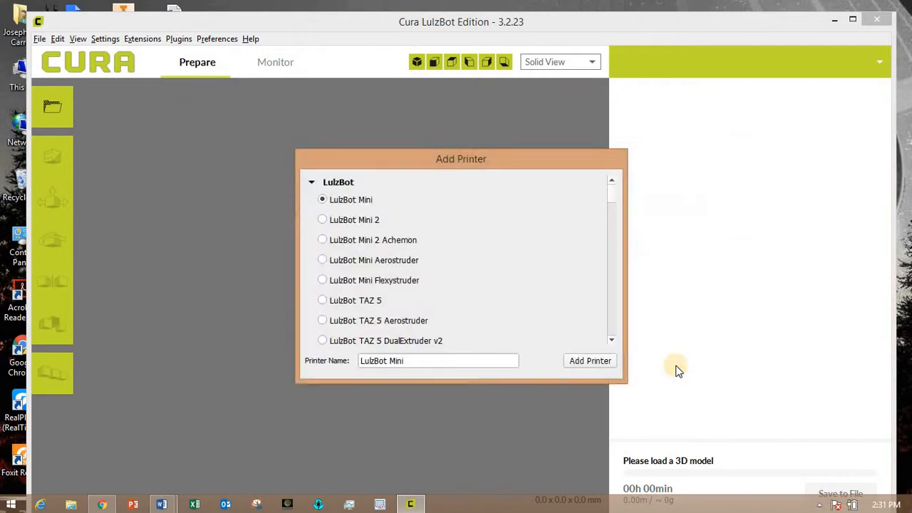
Add the LulzBot TAZ 6 as the printer and accept its default machine settings
{"action": "left_click", "coordinate": [612, 341]}
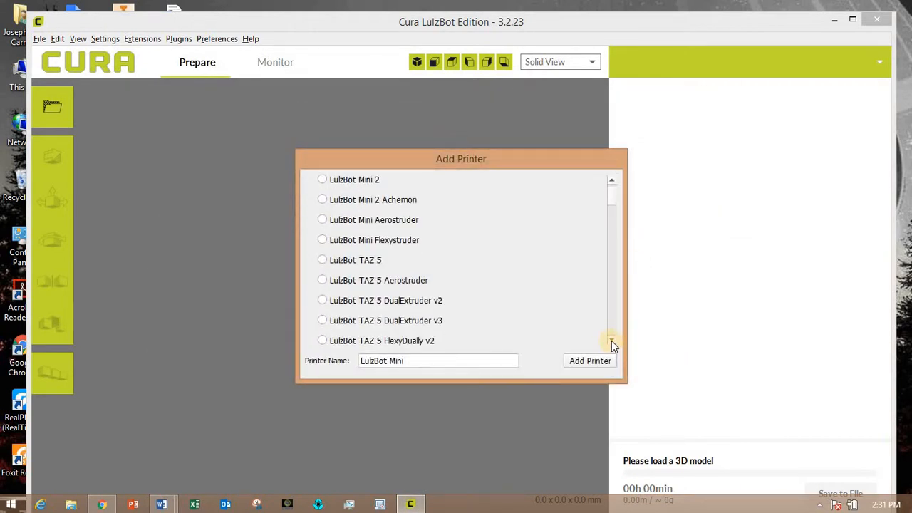
{"action": "left_click", "coordinate": [611, 341]}
{"action": "left_click", "coordinate": [612, 341]}
{"action": "left_click", "coordinate": [611, 341]}
{"action": "left_click", "coordinate": [612, 341]}
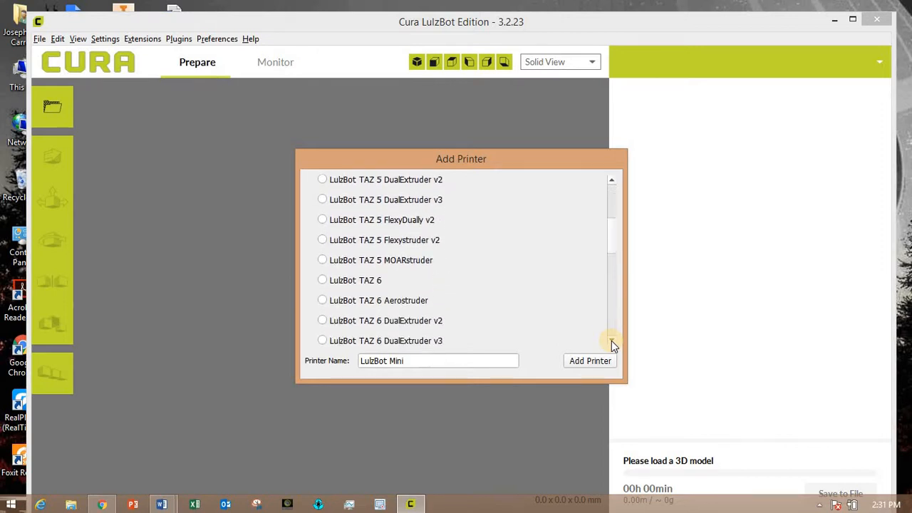
{"action": "left_click", "coordinate": [611, 342]}
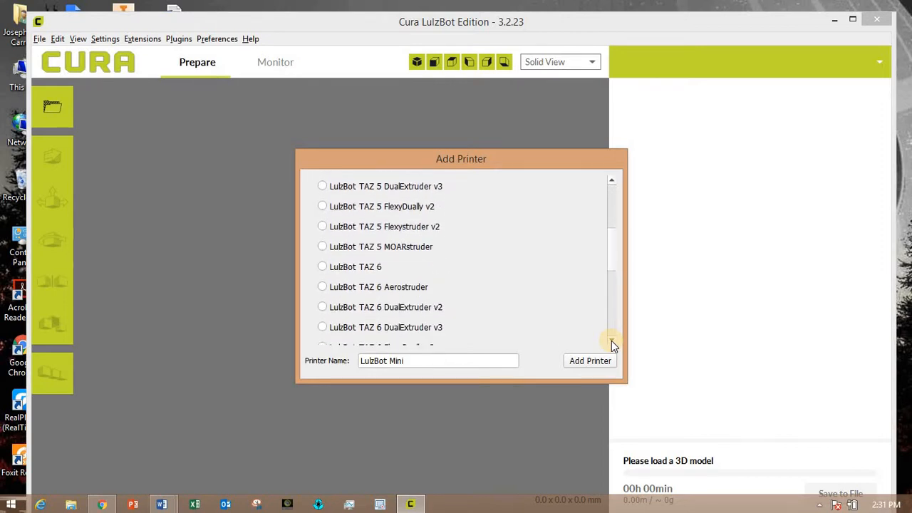
{"action": "left_click", "coordinate": [323, 268]}
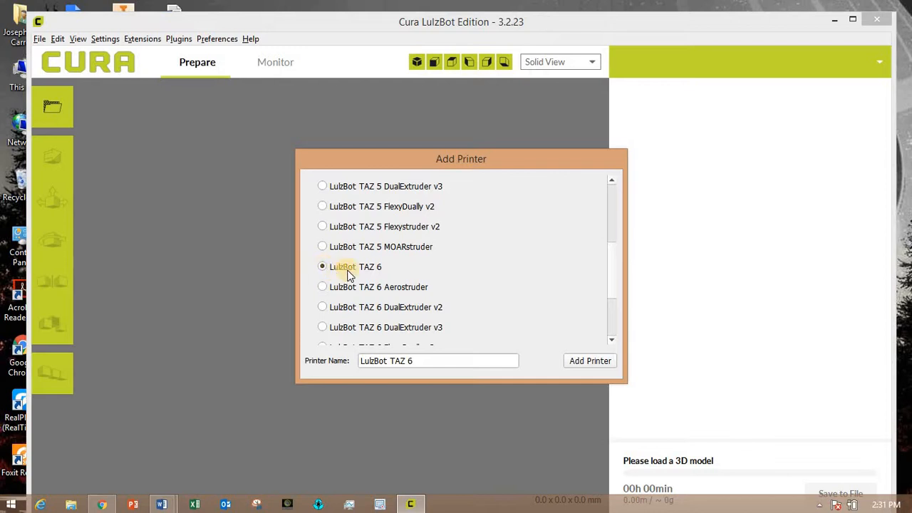
{"action": "left_click", "coordinate": [582, 361]}
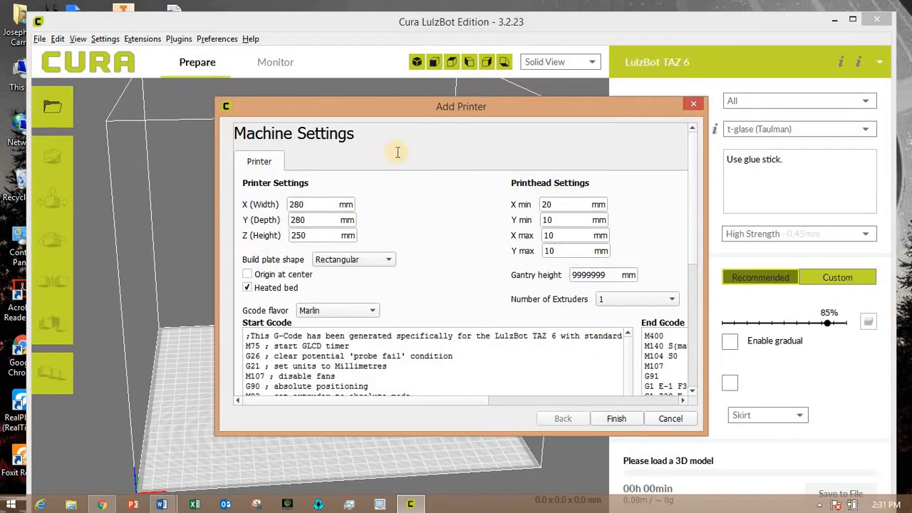
{"action": "left_click", "coordinate": [616, 419]}
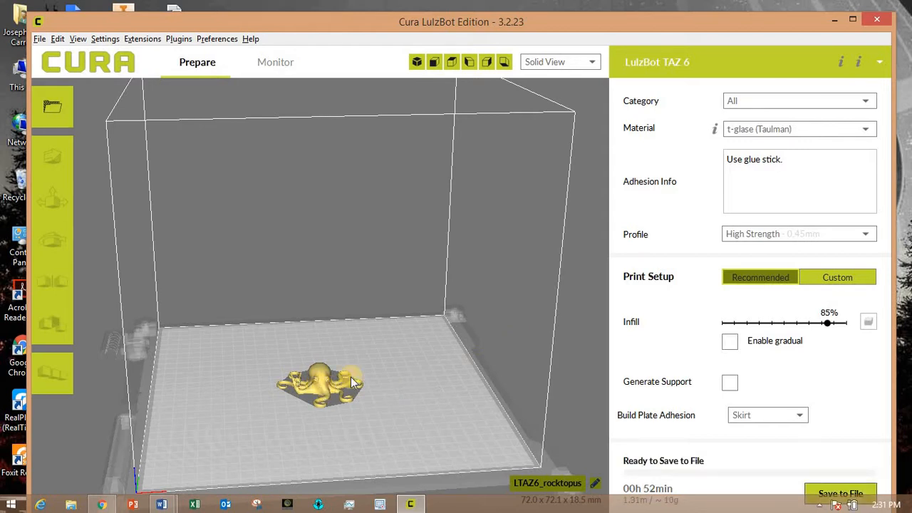
{"action": "scroll", "coordinate": [312, 380], "scroll_direction": "down", "scroll_amount": 2}
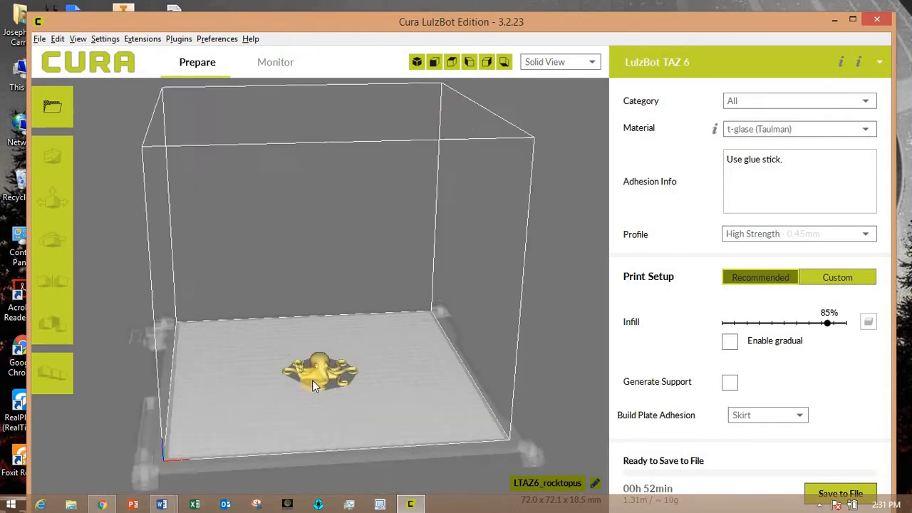
{"action": "scroll", "coordinate": [317, 427], "scroll_direction": "up", "scroll_amount": 5}
{"action": "right_click_drag", "start_coordinate": [362, 412], "coordinate": [356, 444]}
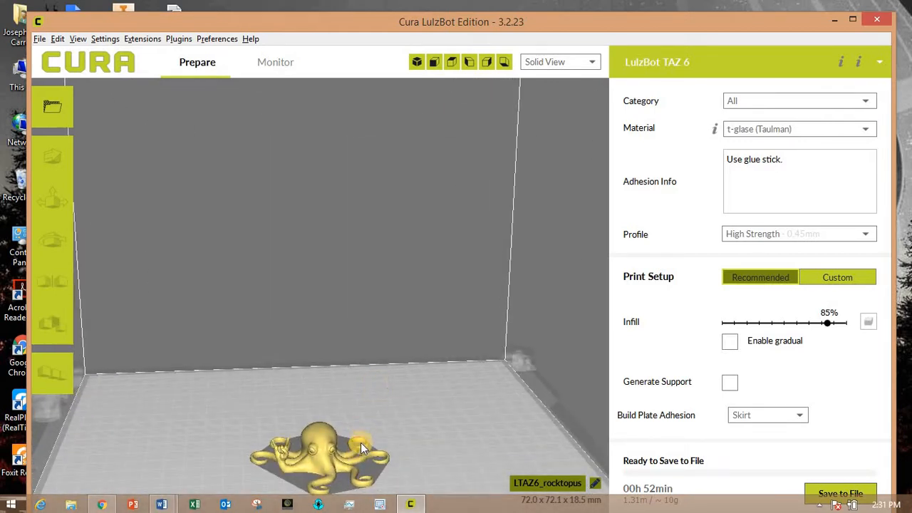
{"action": "middle_click_drag", "start_coordinate": [360, 445], "coordinate": [422, 292]}
{"action": "right_click_drag", "start_coordinate": [339, 349], "coordinate": [511, 229]}
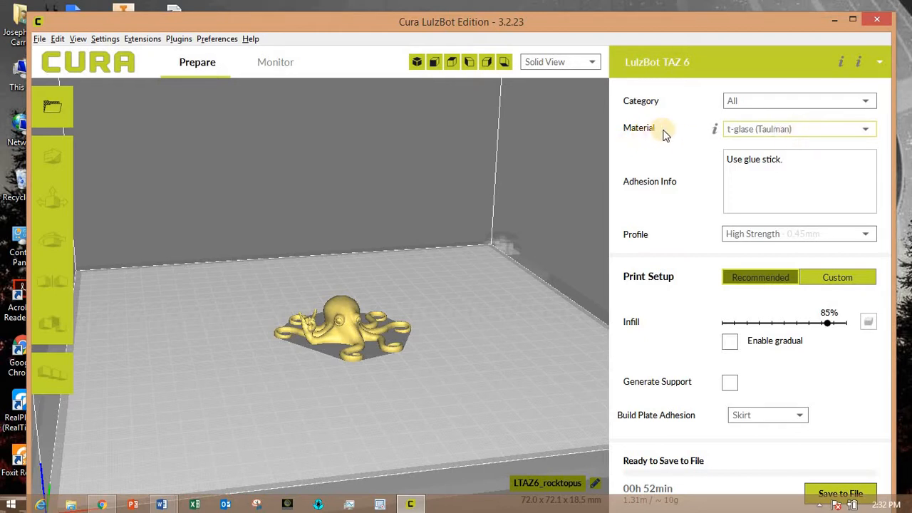
Set the material to PolyLite PLA (Polymaker) and choose the Standard - 0.25mm profile
{"action": "left_click", "coordinate": [816, 136]}
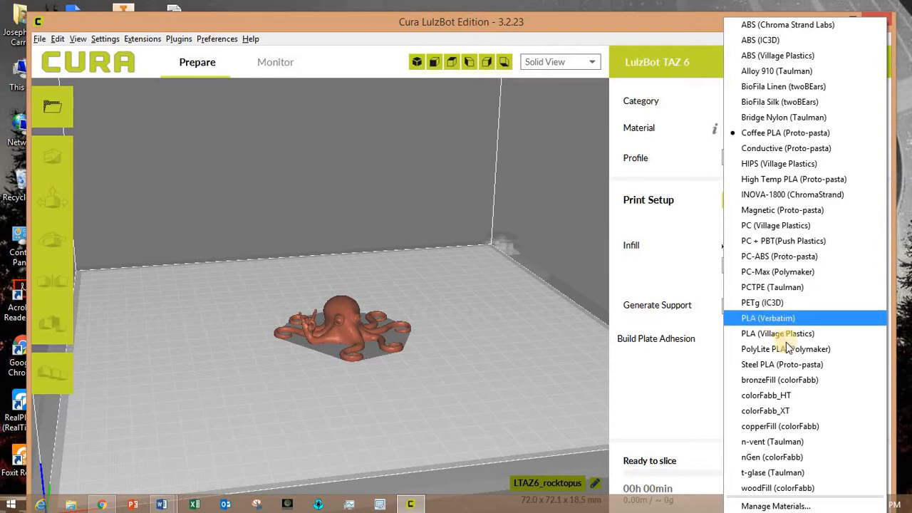
{"action": "left_click", "coordinate": [829, 352]}
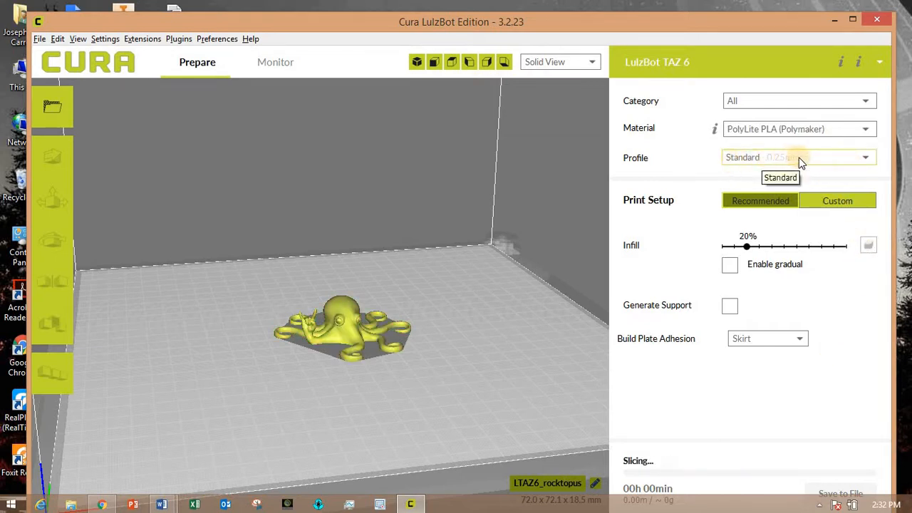
{"action": "left_click", "coordinate": [829, 159]}
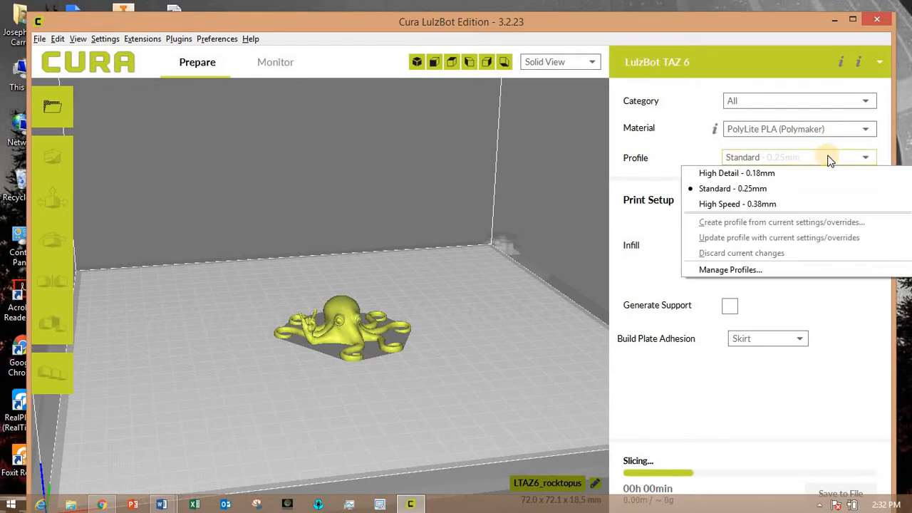
{"action": "left_click", "coordinate": [753, 189]}
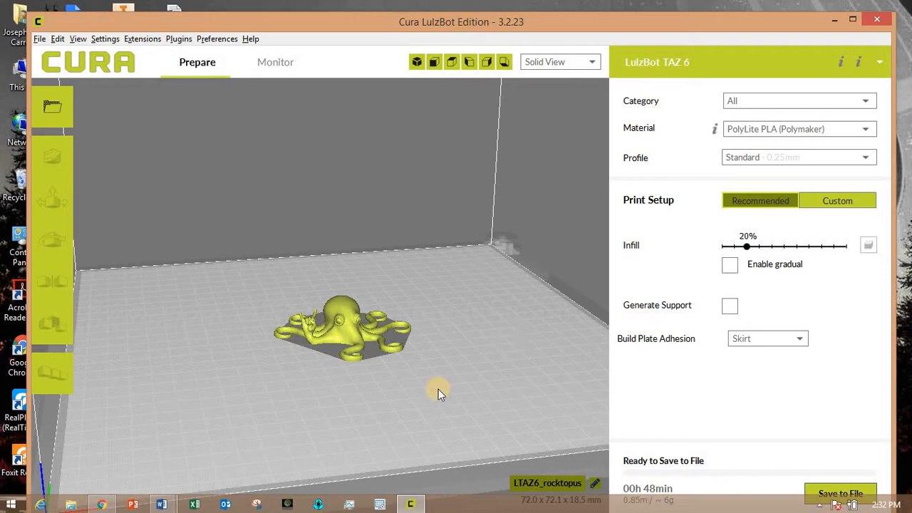
Pin Cura LulzBot Edition to the taskbar and close its window
{"action": "right_click", "coordinate": [411, 505]}
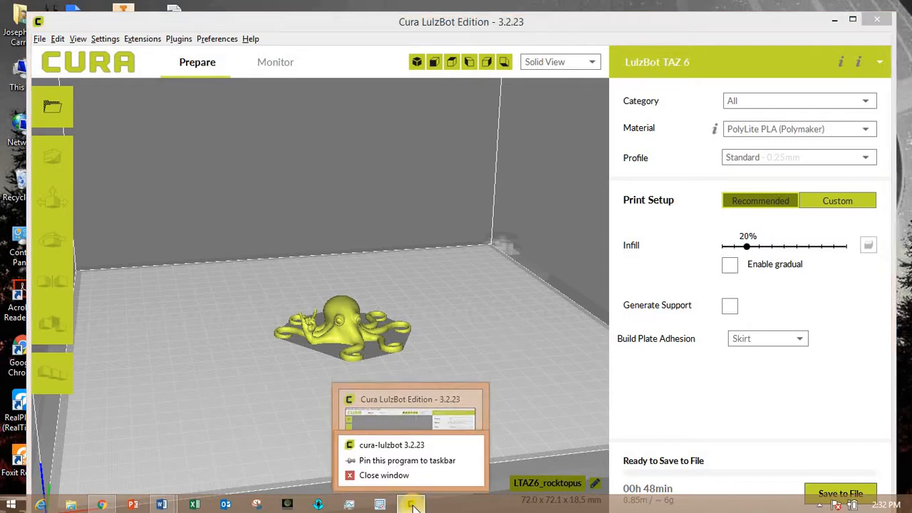
{"action": "left_click", "coordinate": [403, 460]}
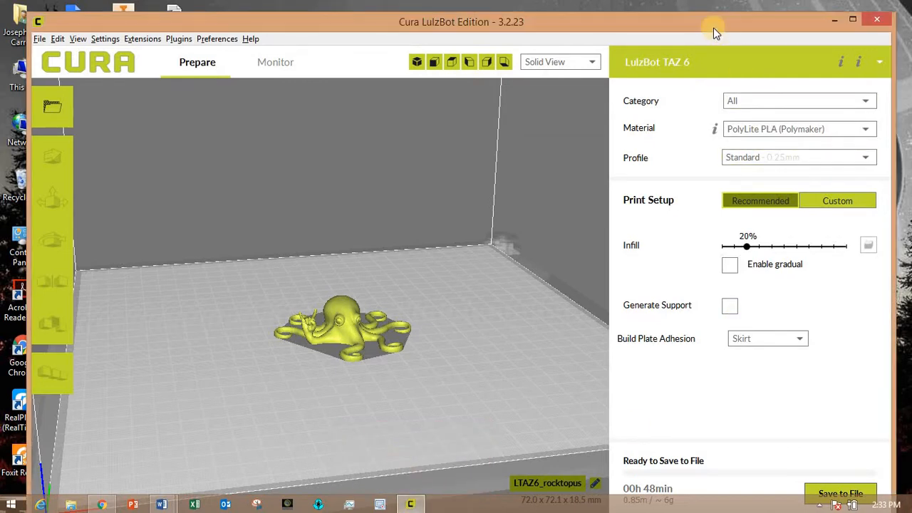
{"action": "left_click", "coordinate": [882, 21]}
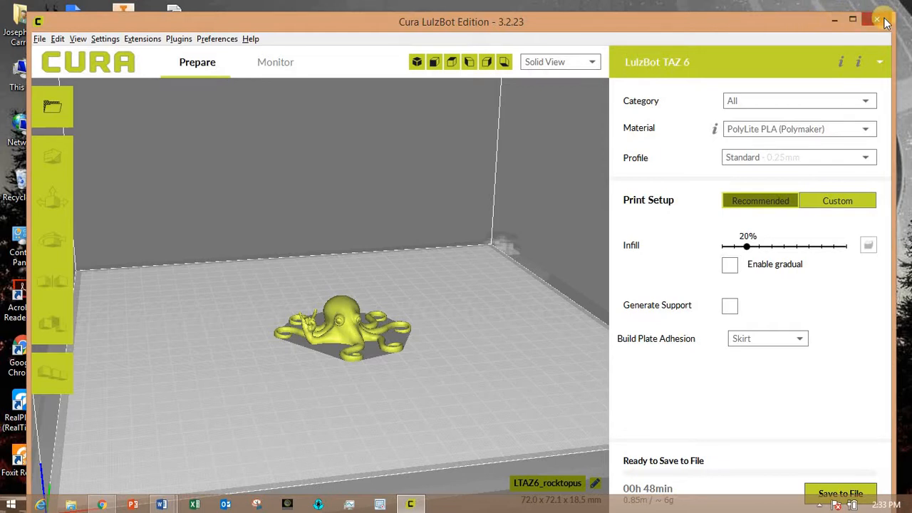